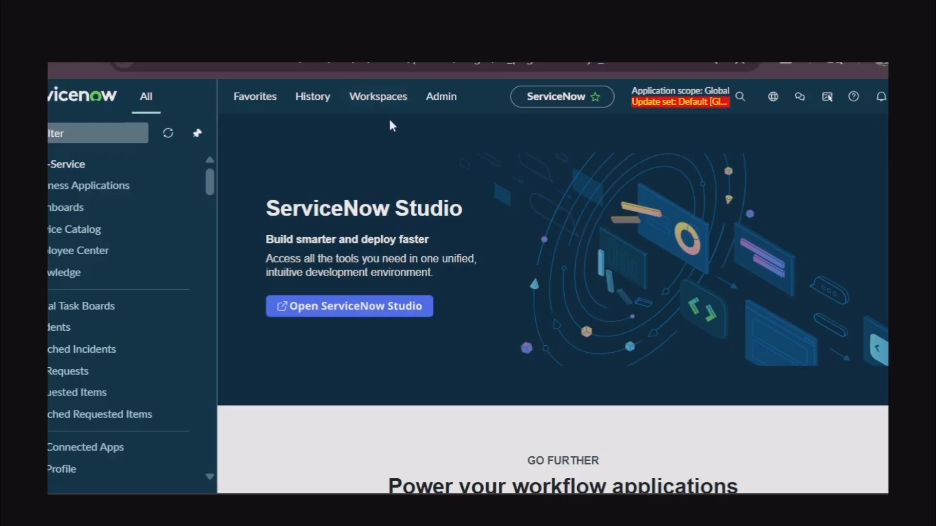
Review the Workspaces menu entries, then scroll the slides ahead to the Scenario slide
{"action": "left_click", "coordinate": [373, 104]}
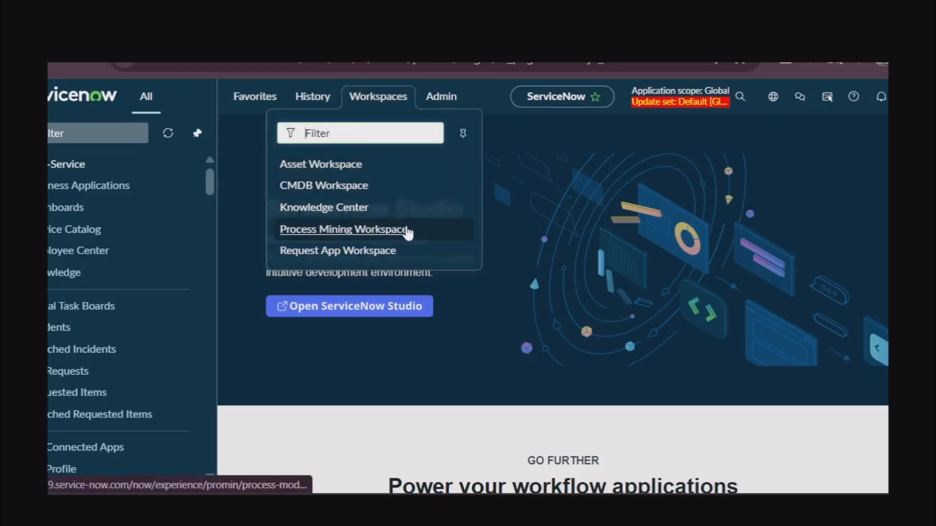
{"action": "left_click", "coordinate": [390, 101]}
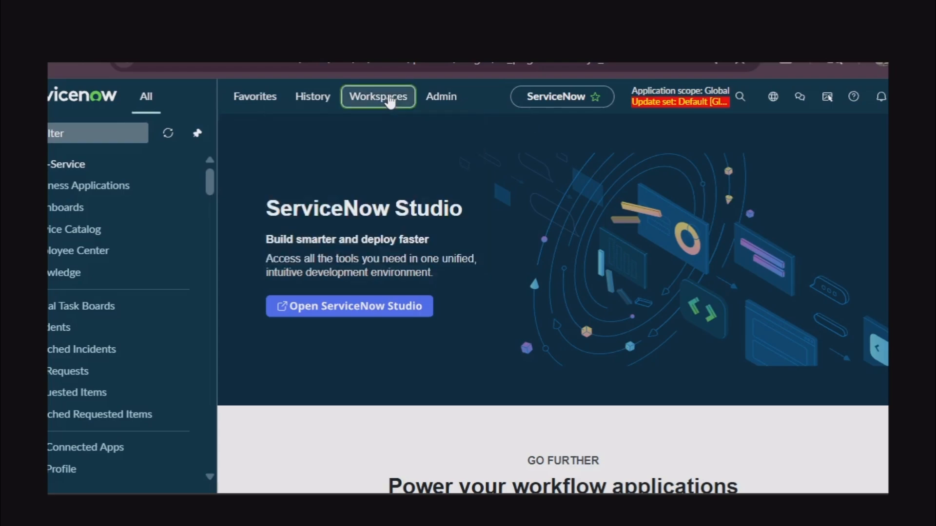
{"action": "left_click", "coordinate": [389, 99]}
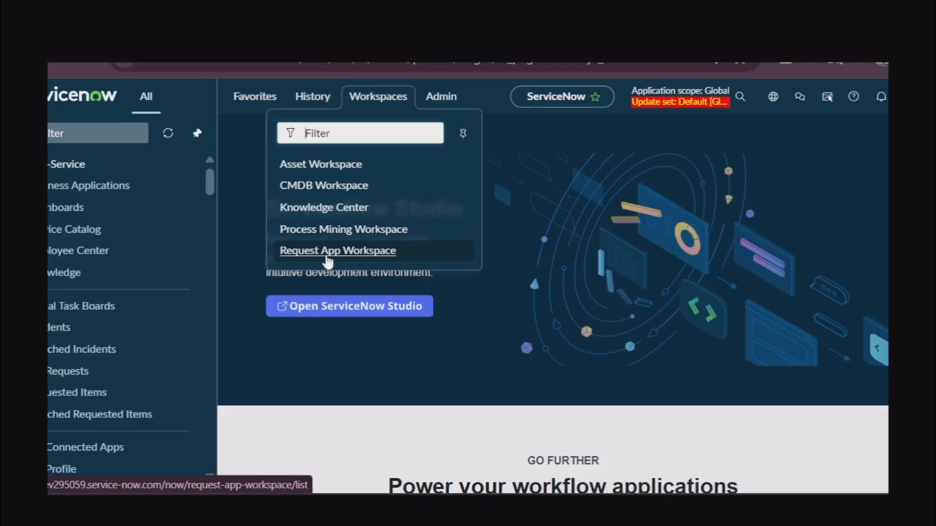
{"action": "left_click", "coordinate": [373, 99]}
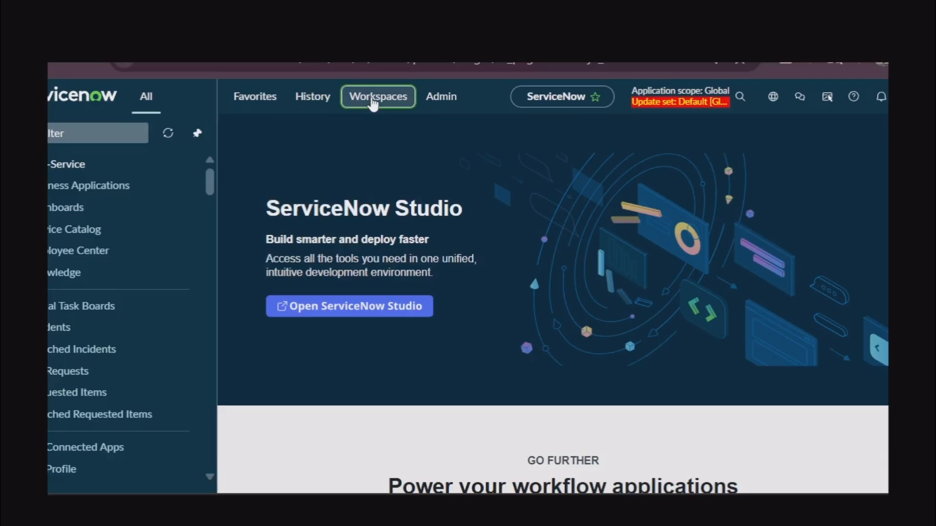
{"action": "left_click", "coordinate": [373, 100]}
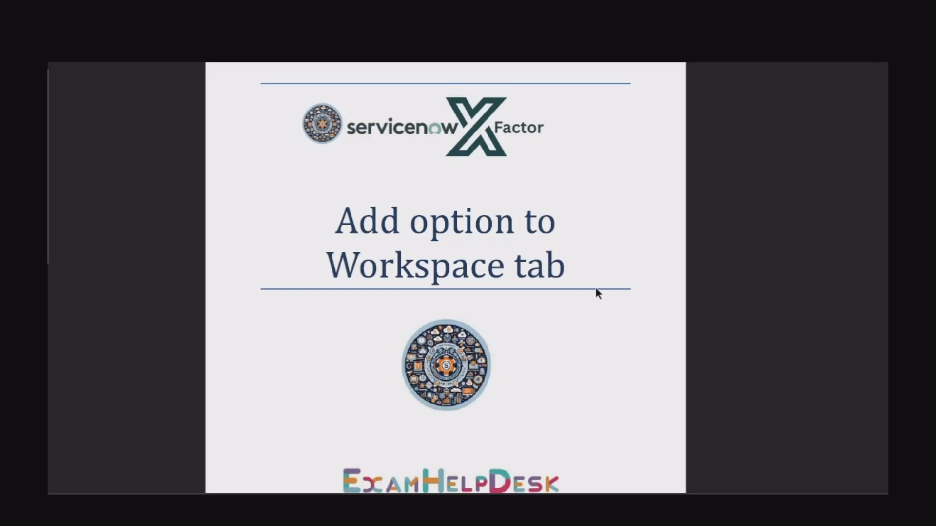
{"action": "scroll", "coordinate": [596, 288], "scroll_direction": "down", "scroll_amount": 1}
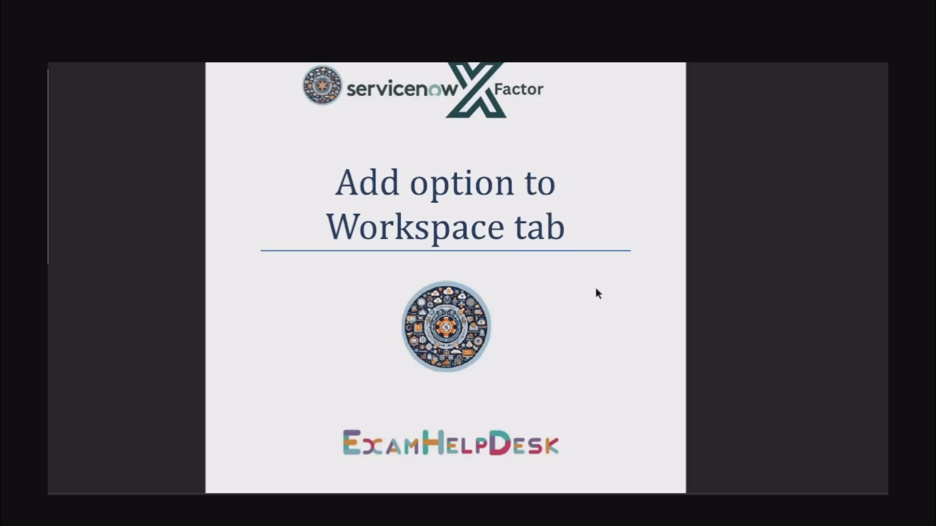
{"action": "scroll", "coordinate": [596, 289], "scroll_direction": "down", "scroll_amount": 2}
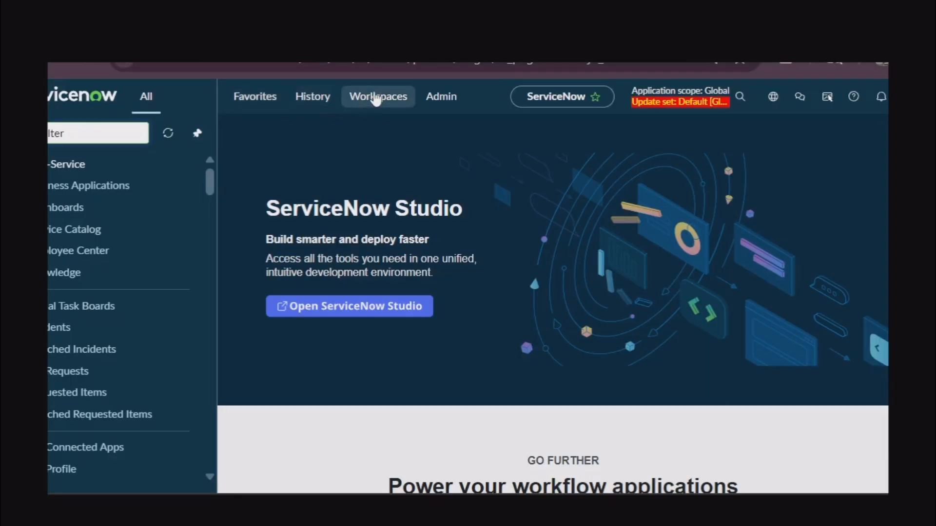
Confirm Service Operations Workspace is missing from Workspaces, then filter the navigator on 'experience'
{"action": "left_click", "coordinate": [375, 97]}
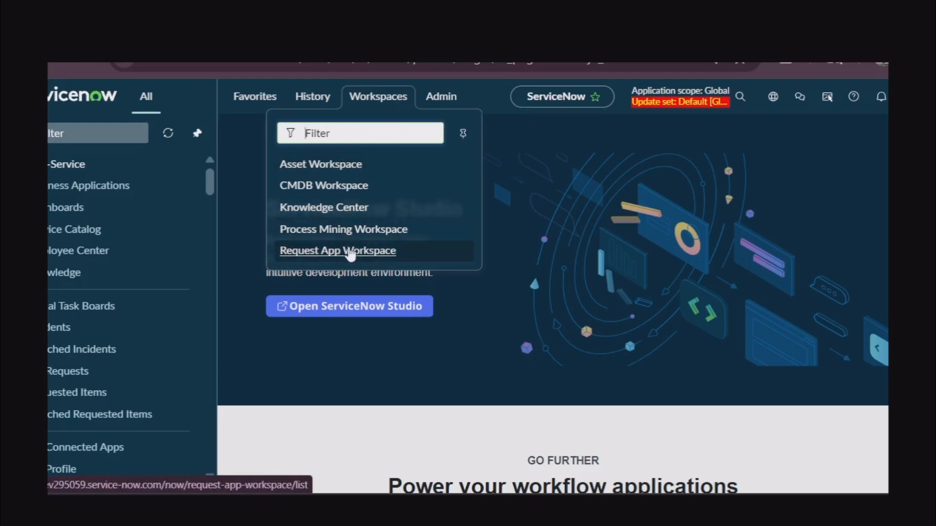
{"action": "left_click", "coordinate": [90, 128]}
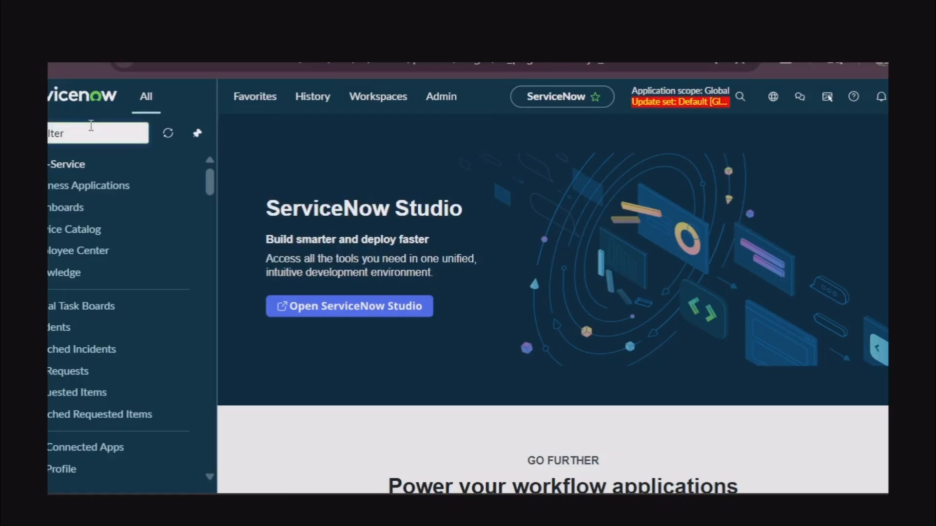
{"action": "type", "text": "experi"}
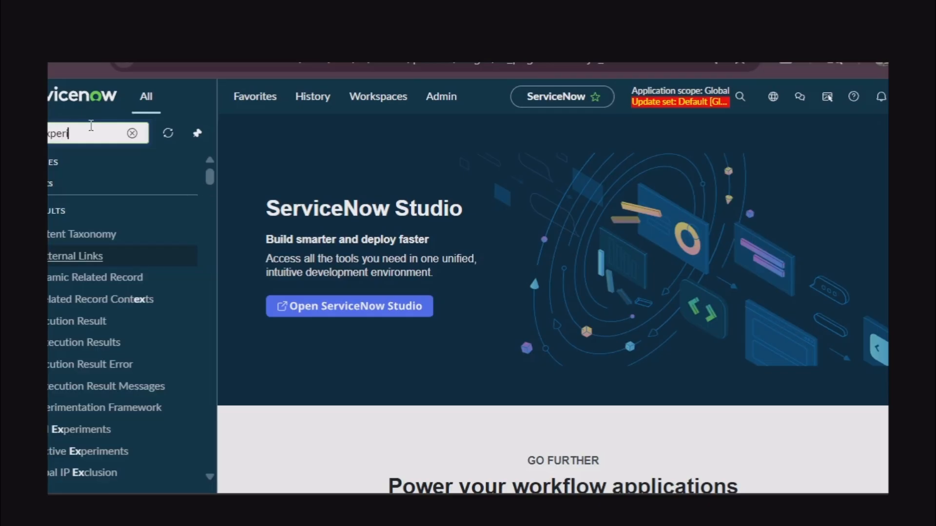
{"action": "type", "text": "ence"}
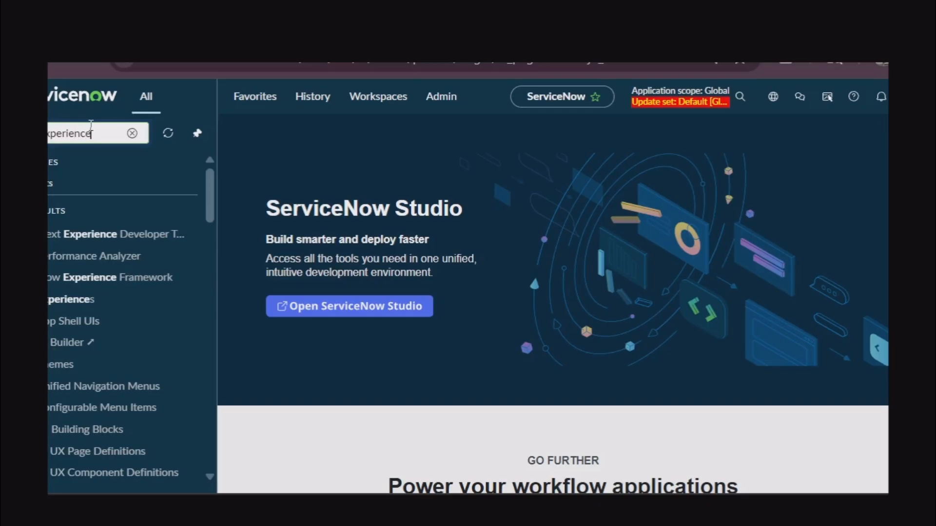
Open Experiences and filter the UX Applications list to titles starting with 'service'
{"action": "left_click", "coordinate": [61, 301]}
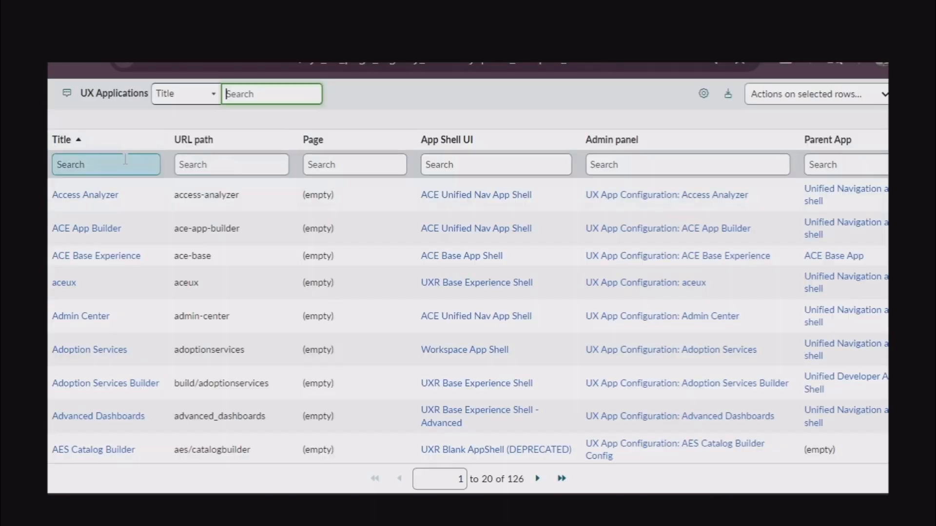
{"action": "left_click", "coordinate": [125, 163]}
{"action": "type", "text": "service"}
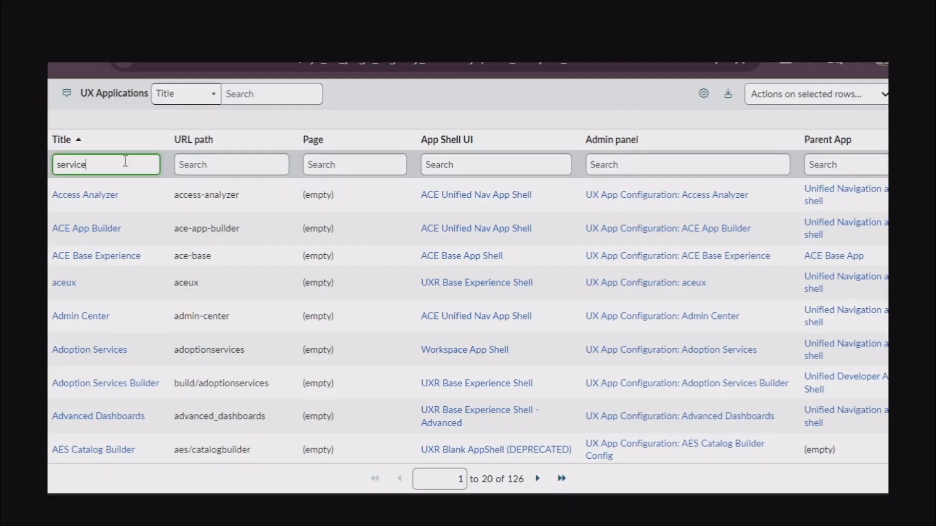
{"action": "key", "text": "Return"}
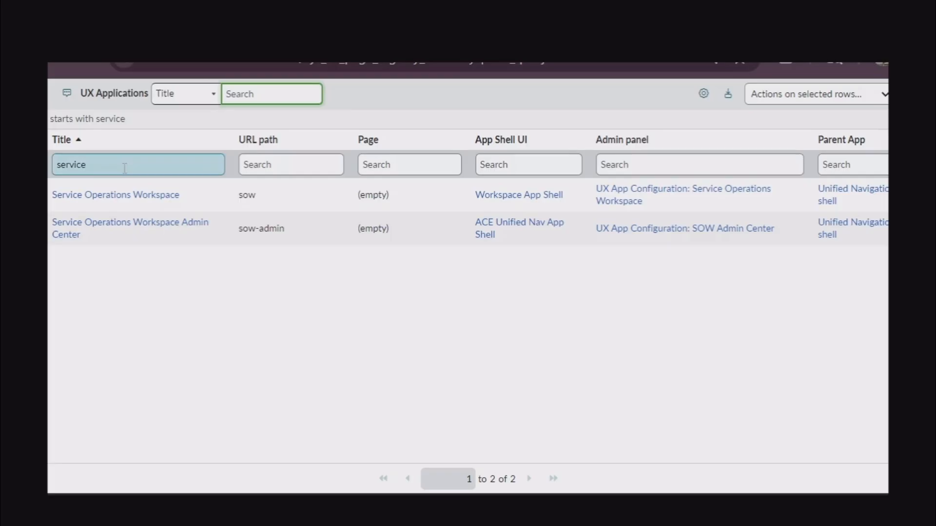
Open the Service Operations Workspace record and check its UX Application Category M2Ms list is empty
{"action": "left_click", "coordinate": [124, 196]}
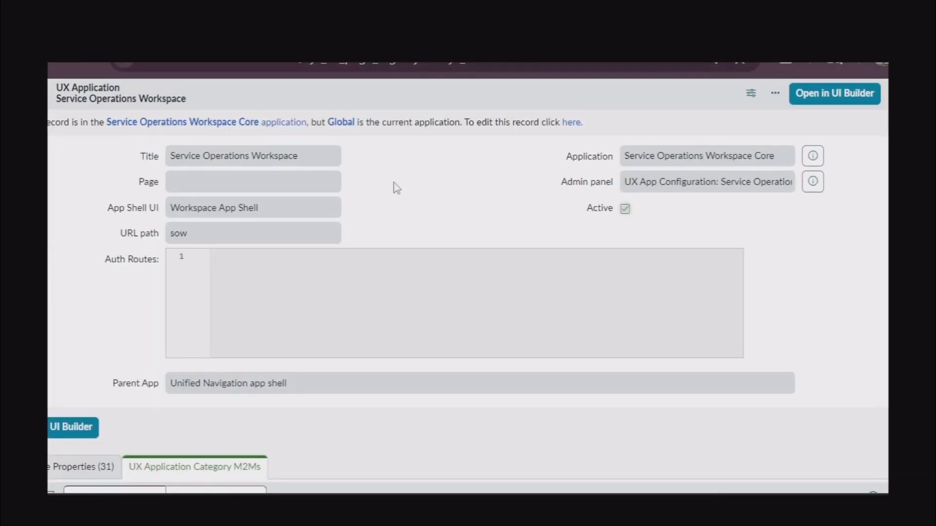
{"action": "scroll", "coordinate": [397, 188], "scroll_direction": "down", "scroll_amount": 2}
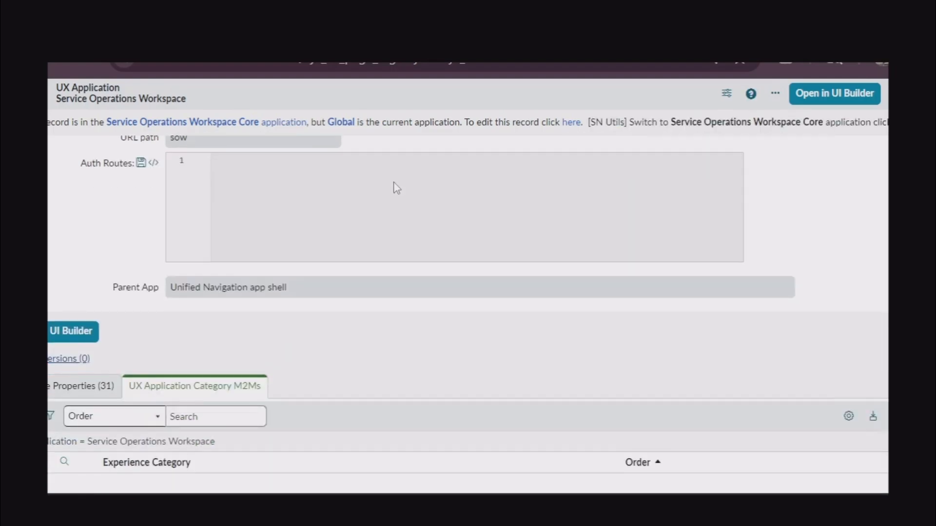
{"action": "scroll", "coordinate": [396, 188], "scroll_direction": "down", "scroll_amount": 3}
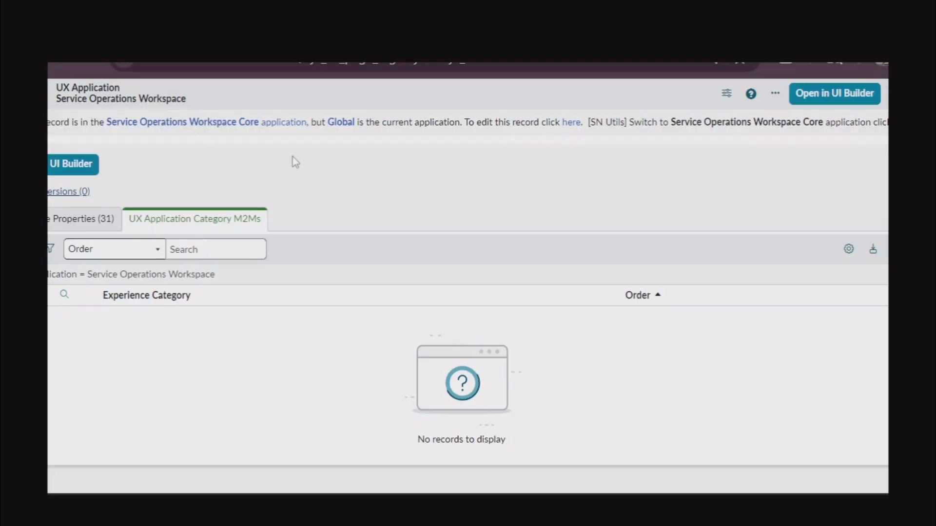
{"action": "scroll", "coordinate": [295, 163], "scroll_direction": "up", "scroll_amount": 5}
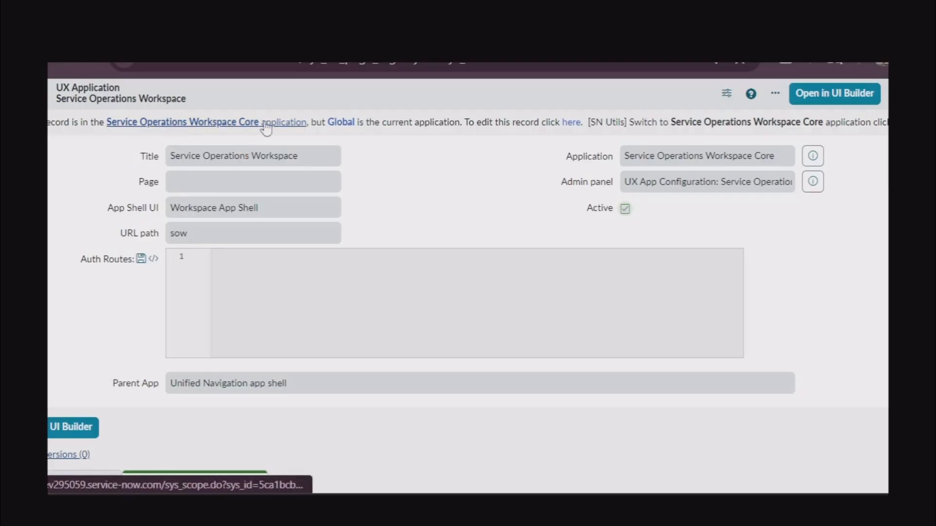
Switch to the Service Operations Workspace Core scope so the record is editable, and review the form
{"action": "left_click", "coordinate": [572, 125]}
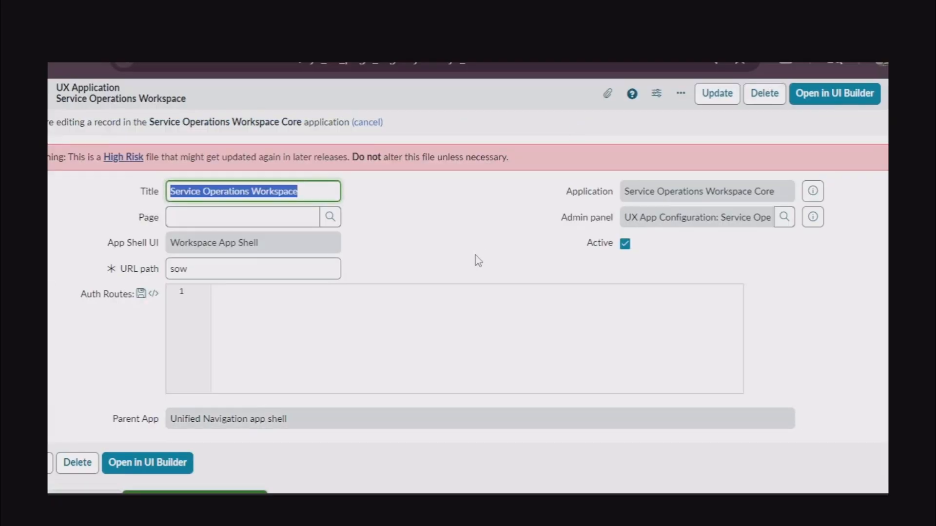
{"action": "scroll", "coordinate": [476, 259], "scroll_direction": "down", "scroll_amount": 2}
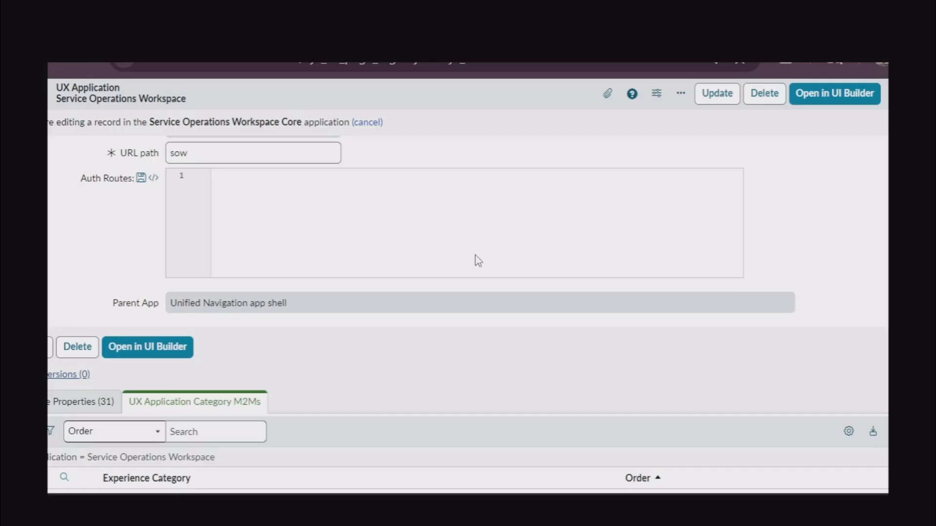
{"action": "scroll", "coordinate": [477, 260], "scroll_direction": "down", "scroll_amount": 3}
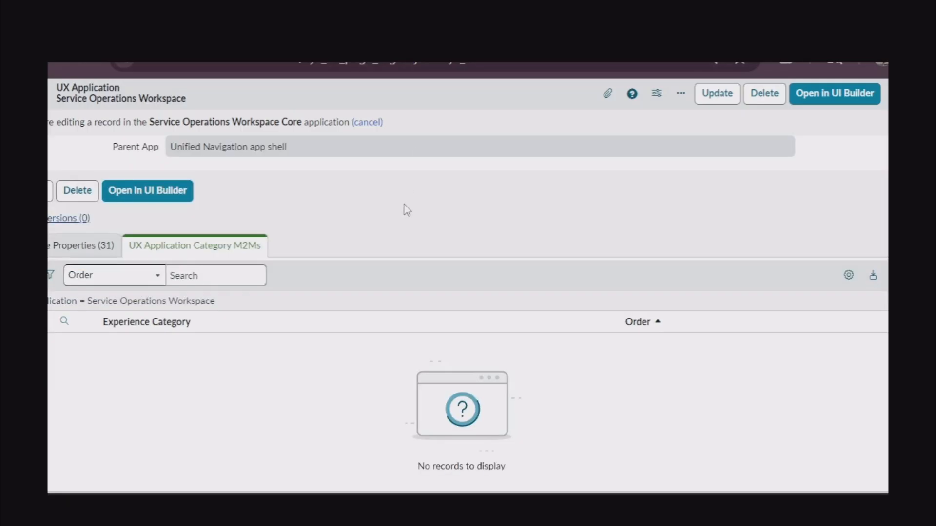
{"action": "scroll", "coordinate": [405, 209], "scroll_direction": "up", "scroll_amount": 1}
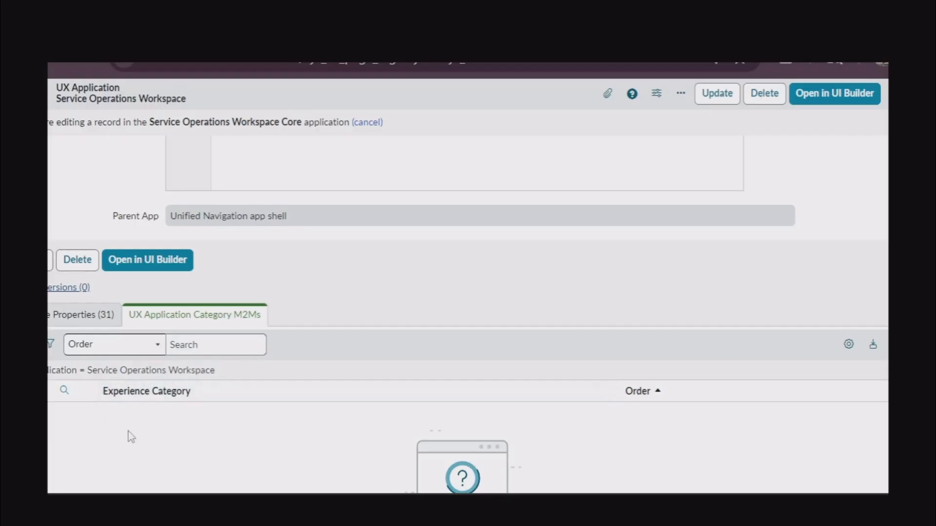
{"action": "scroll", "coordinate": [380, 307], "scroll_direction": "up", "scroll_amount": 3}
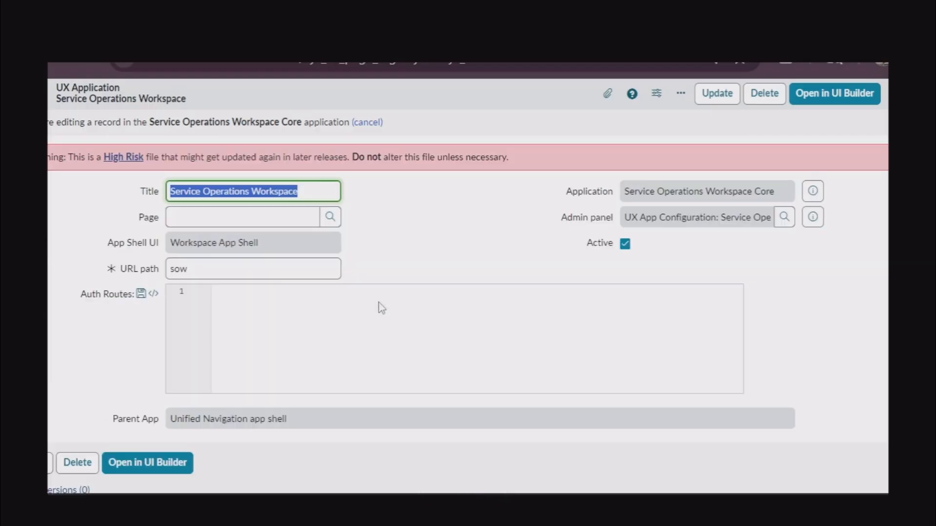
{"action": "scroll", "coordinate": [381, 308], "scroll_direction": "down", "scroll_amount": 4}
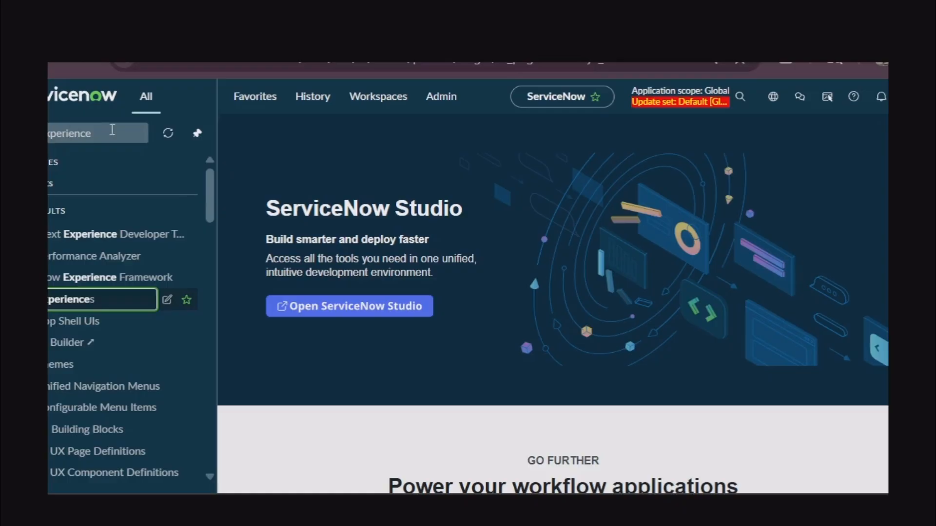
{"action": "key", "text": "BackSpace"}
{"action": "key", "text": "BackSpace"}
{"action": "key", "text": "BackSpace"}
{"action": "key", "text": "BackSpace"}
{"action": "key", "text": "BackSpace"}
{"action": "key", "text": "BackSpace"}
{"action": "key", "text": "BackSpace"}
{"action": "key", "text": "BackSpace"}
{"action": "key", "text": "BackSpace"}
{"action": "key", "text": "BackSpace"}
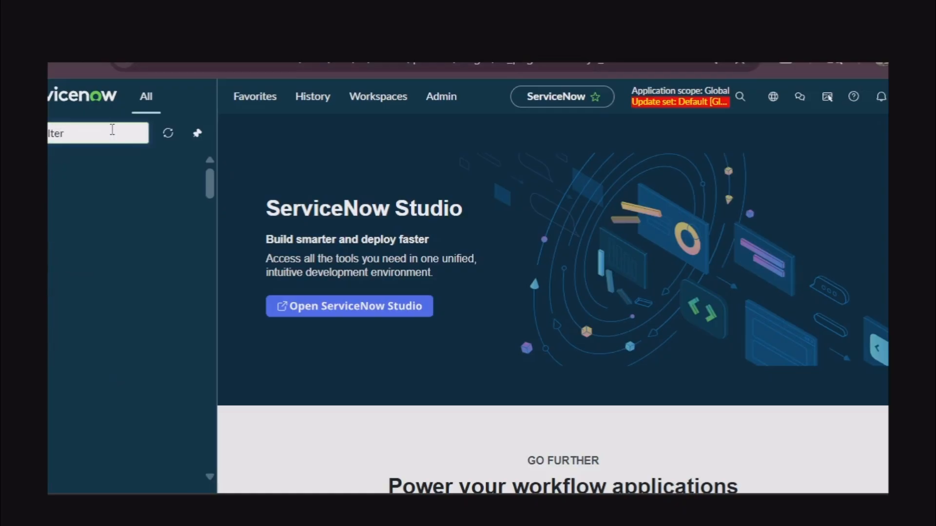
Open sys_ux_experience_category.list to show the Portal and Workspace categories
{"action": "key", "text": "ctrl+v"}
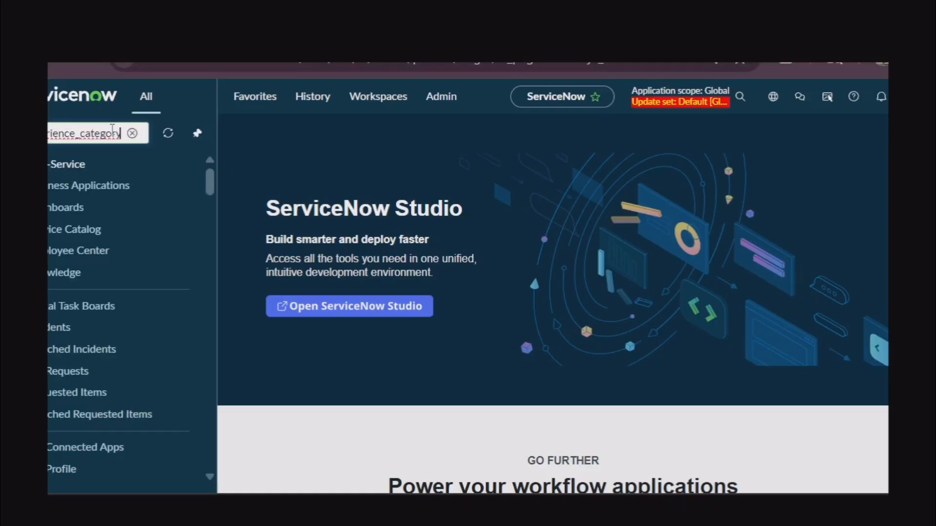
{"action": "key", "text": "BackSpace"}
{"action": "key", "text": "BackSpace"}
{"action": "key", "text": "BackSpace"}
{"action": "key", "text": "BackSpace"}
{"action": "key", "text": "BackSpace"}
{"action": "key", "text": "BackSpace"}
{"action": "key", "text": "BackSpace"}
{"action": "key", "text": "BackSpace"}
{"action": "key", "text": "BackSpace"}
{"action": "key", "text": "BackSpace"}
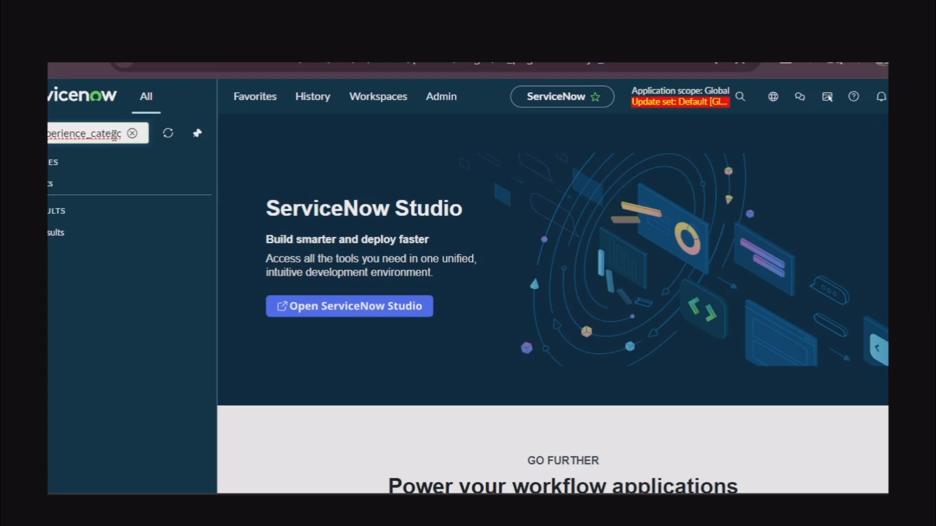
{"action": "key", "text": "Right"}
{"action": "key", "text": "Right"}
{"action": "key", "text": "Right"}
{"action": "key", "text": "Right"}
{"action": "key", "text": "Right"}
{"action": "key", "text": "Right"}
{"action": "key", "text": "Right"}
{"action": "key", "text": "Right"}
{"action": "key", "text": "Right"}
{"action": "key", "text": "Right"}
{"action": "key", "text": "Right"}
{"action": "key", "text": "Right"}
{"action": "key", "text": "Right"}
{"action": "key", "text": "Right"}
{"action": "type", "text": "e"}
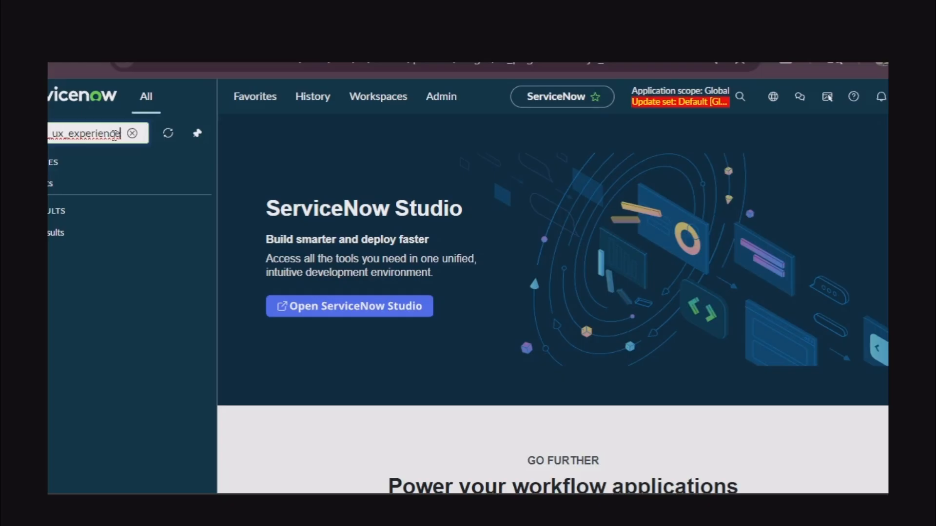
{"action": "type", "text": "_category"}
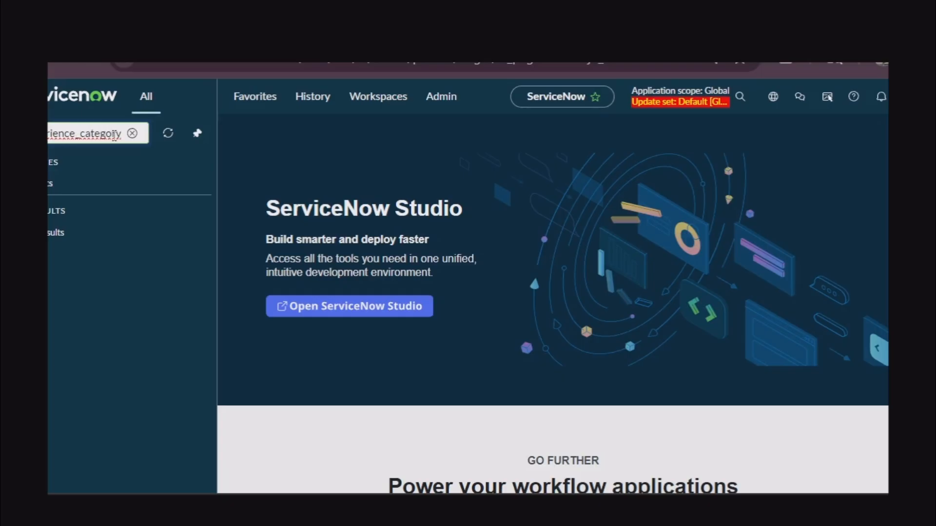
{"action": "key", "text": "Return"}
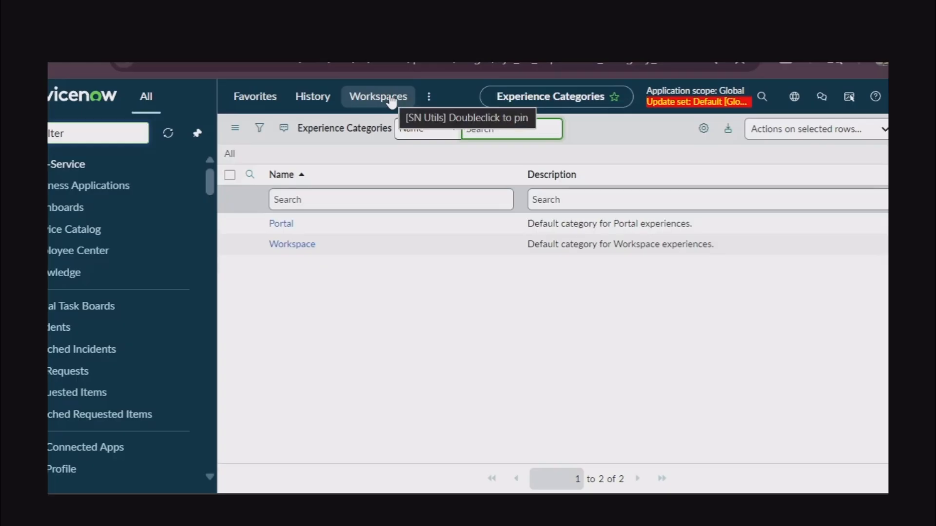
Open the Workspace experience category and start a new UX Application Category M2M from its related list
{"action": "left_click", "coordinate": [299, 246]}
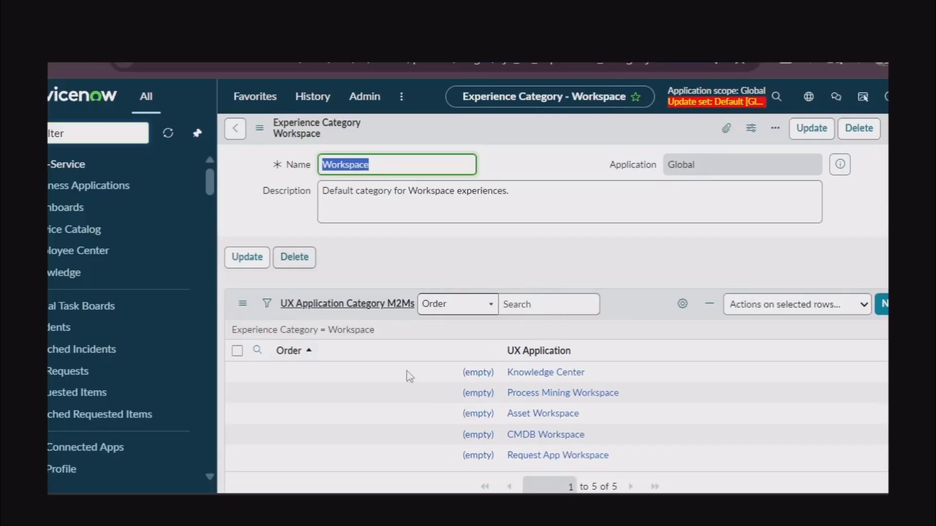
{"action": "scroll", "coordinate": [407, 376], "scroll_direction": "down", "scroll_amount": 2}
{"action": "scroll", "coordinate": [407, 372], "scroll_direction": "up", "scroll_amount": 2}
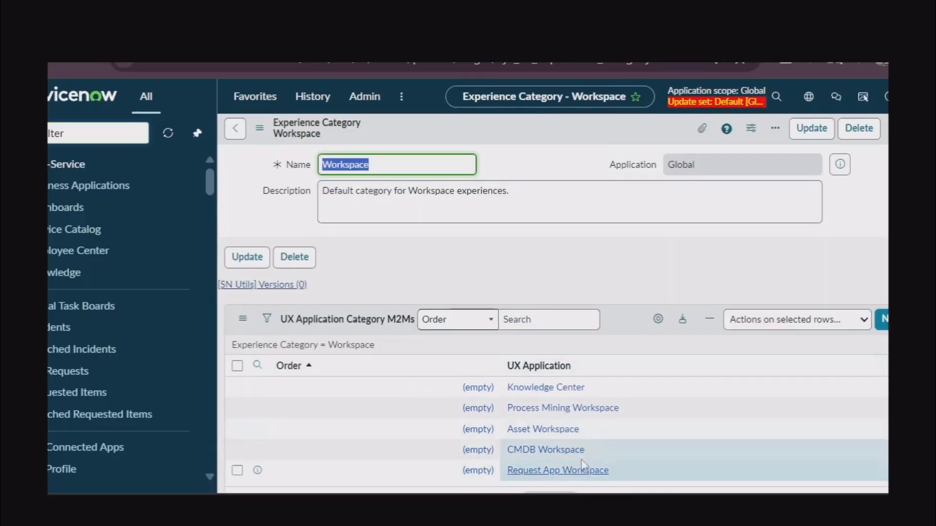
{"action": "scroll", "coordinate": [581, 459], "scroll_direction": "down", "scroll_amount": 2}
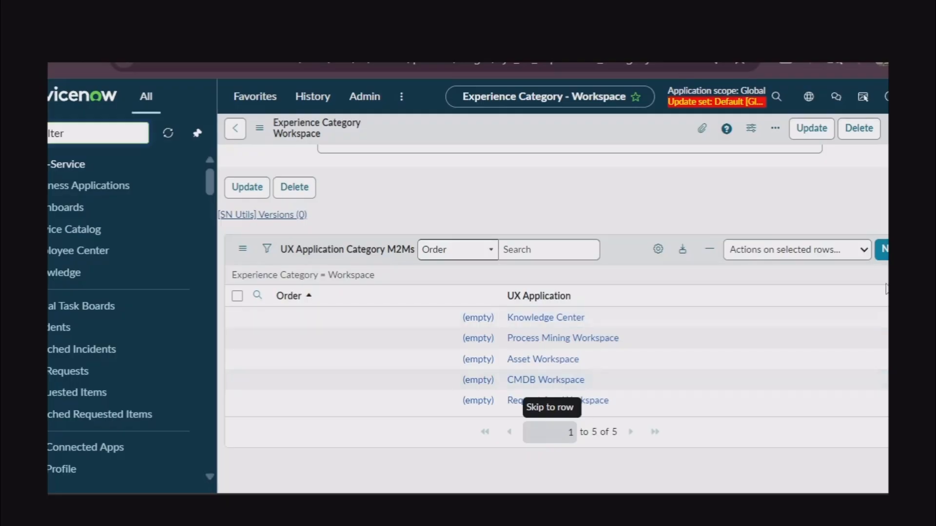
{"action": "left_click", "coordinate": [883, 250]}
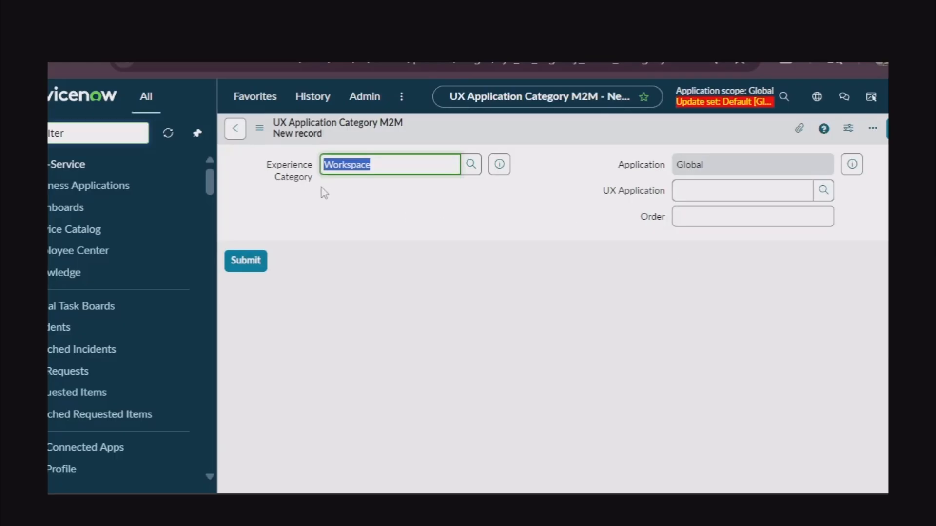
Search 'ser' to pick Service Operations Workspace as UX Application, set Order 200, and save
{"action": "left_click", "coordinate": [822, 193]}
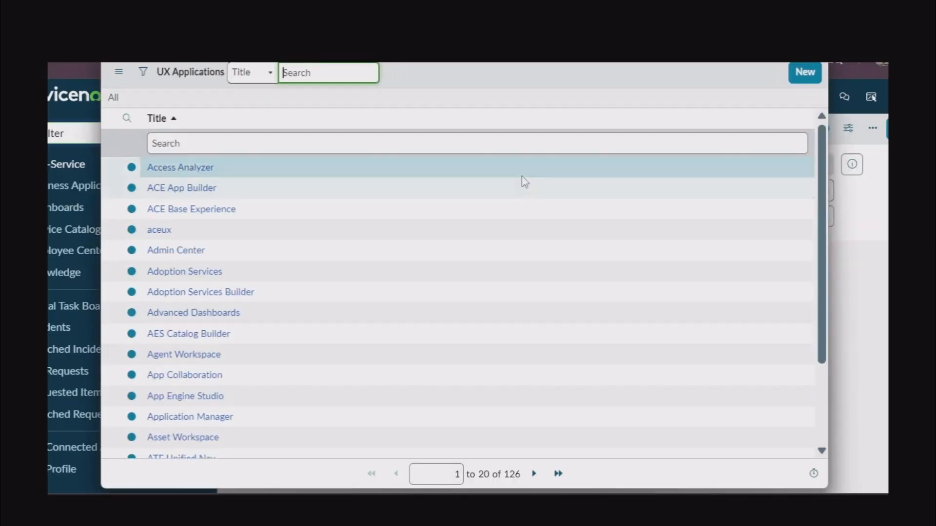
{"action": "left_click", "coordinate": [514, 147]}
{"action": "type", "text": "service"}
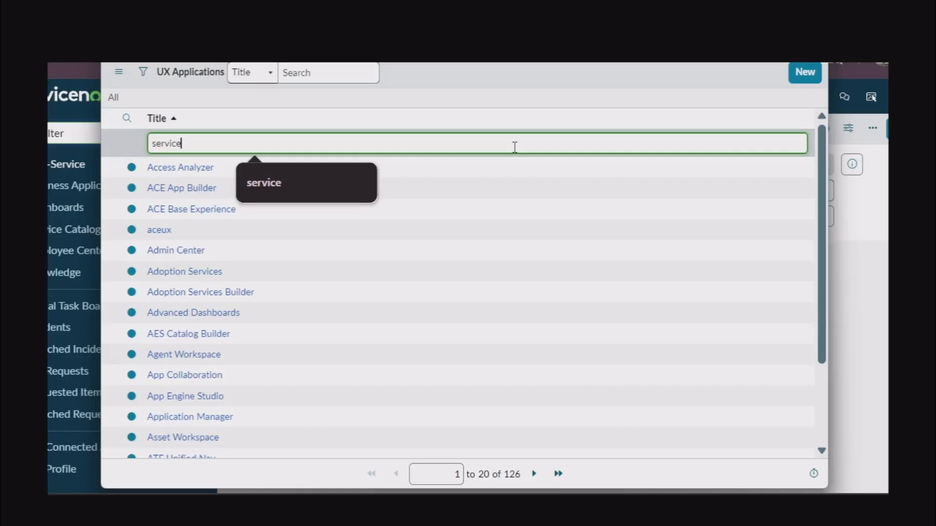
{"action": "key", "text": "Return"}
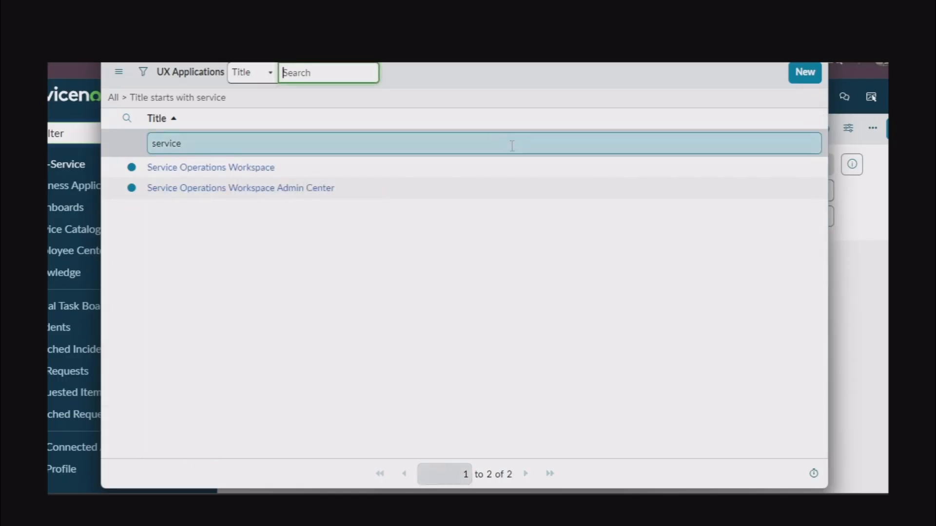
{"action": "left_click", "coordinate": [530, 168]}
{"action": "type", "text": "200"}
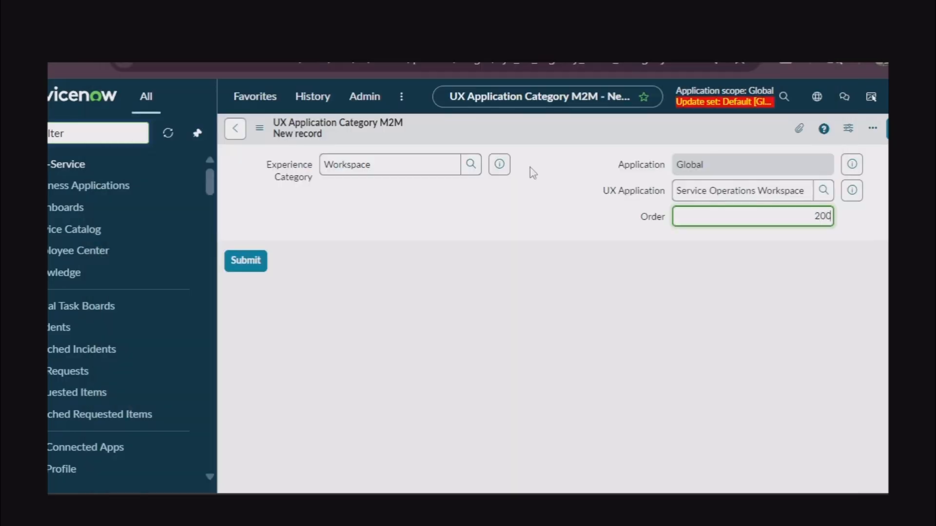
{"action": "right_click", "coordinate": [502, 133]}
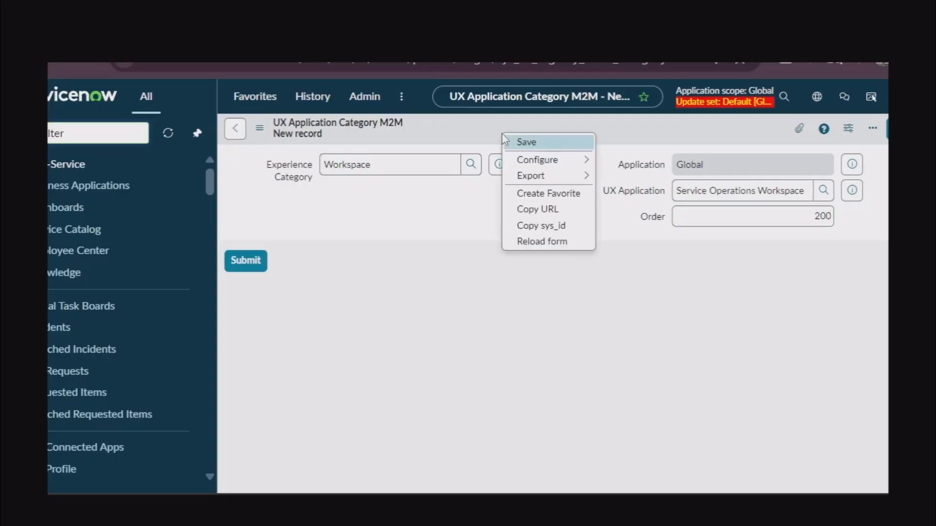
{"action": "left_click", "coordinate": [551, 146]}
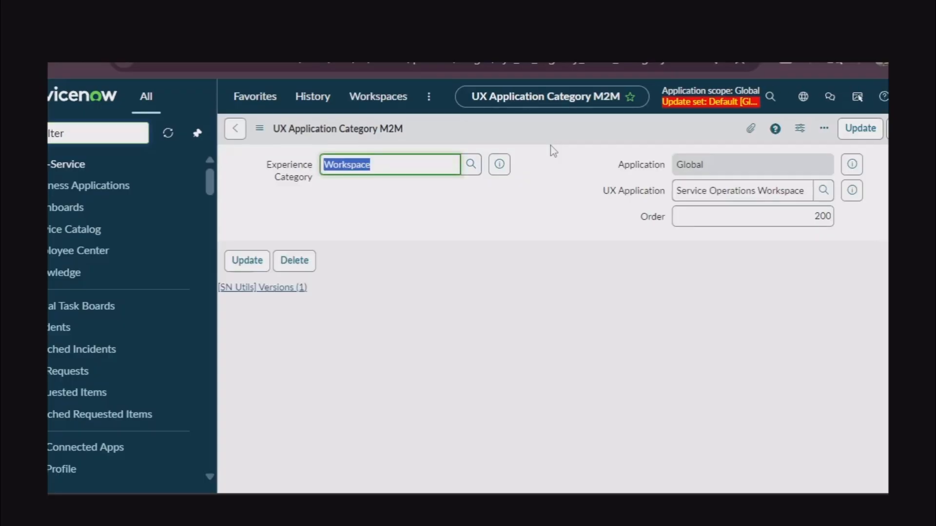
Open the linked Service Operations Workspace record, verify Workspace is its category, and go home
{"action": "left_click", "coordinate": [847, 194]}
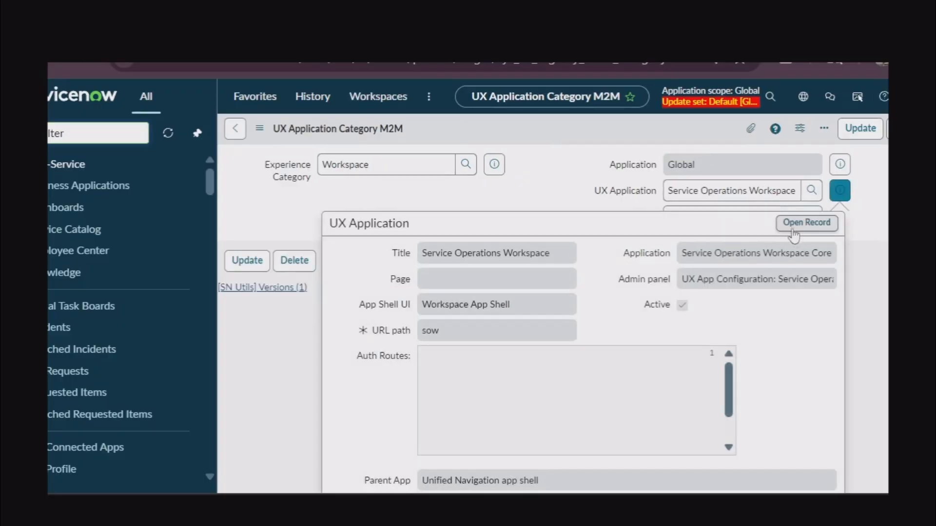
{"action": "left_click", "coordinate": [813, 225]}
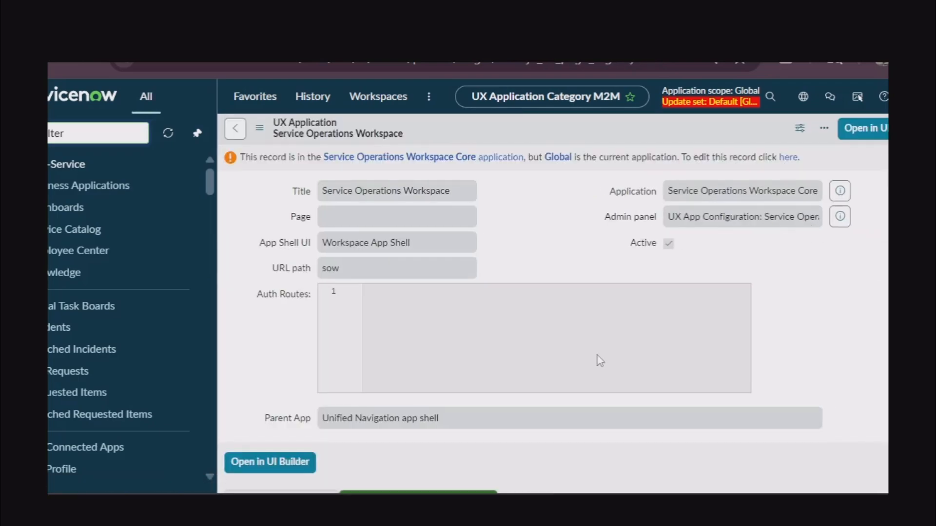
{"action": "scroll", "coordinate": [600, 360], "scroll_direction": "down", "scroll_amount": 4}
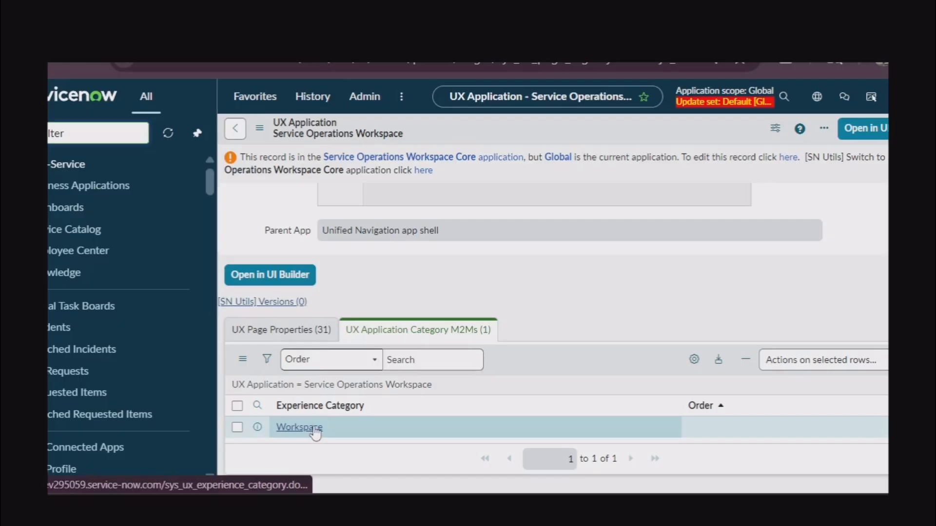
{"action": "left_click", "coordinate": [79, 102]}
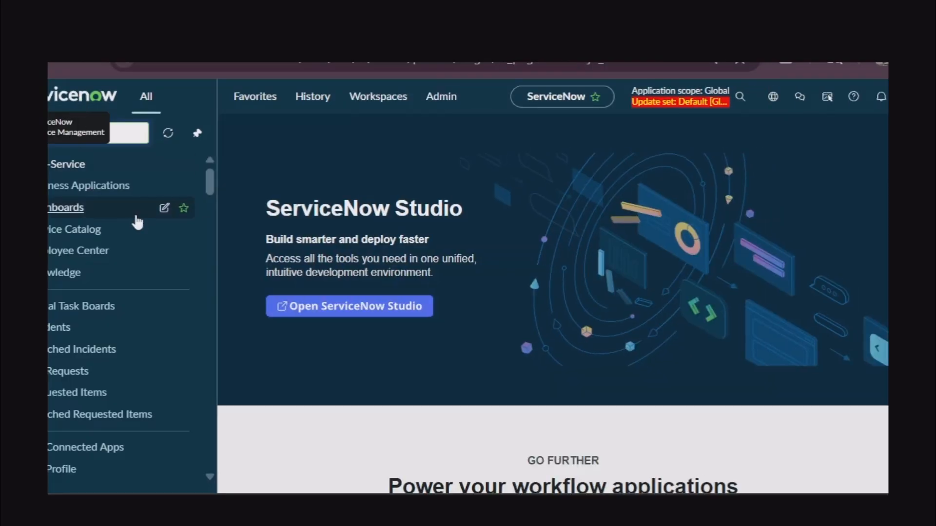
Reload the page and reopen the Workspaces menu to see Service Operations Workspace listed
{"action": "left_click", "coordinate": [366, 106]}
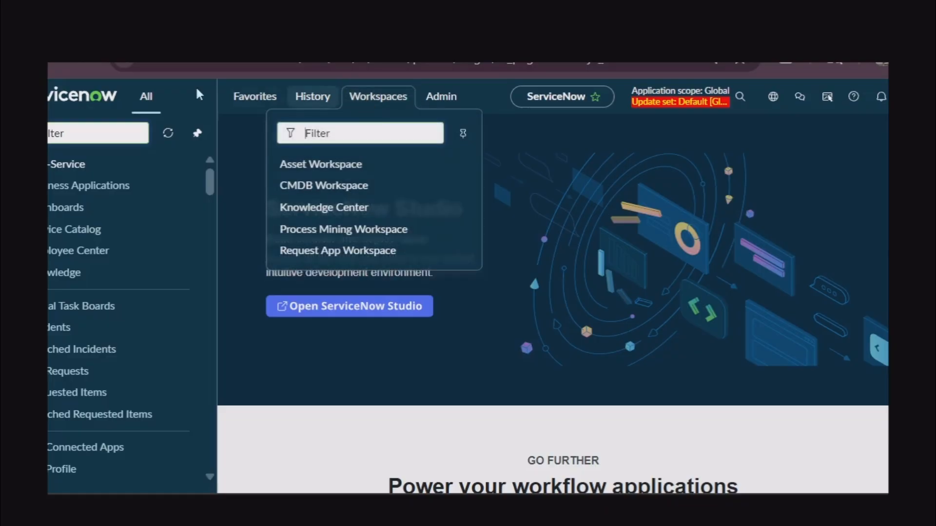
{"action": "left_click", "coordinate": [86, 65]}
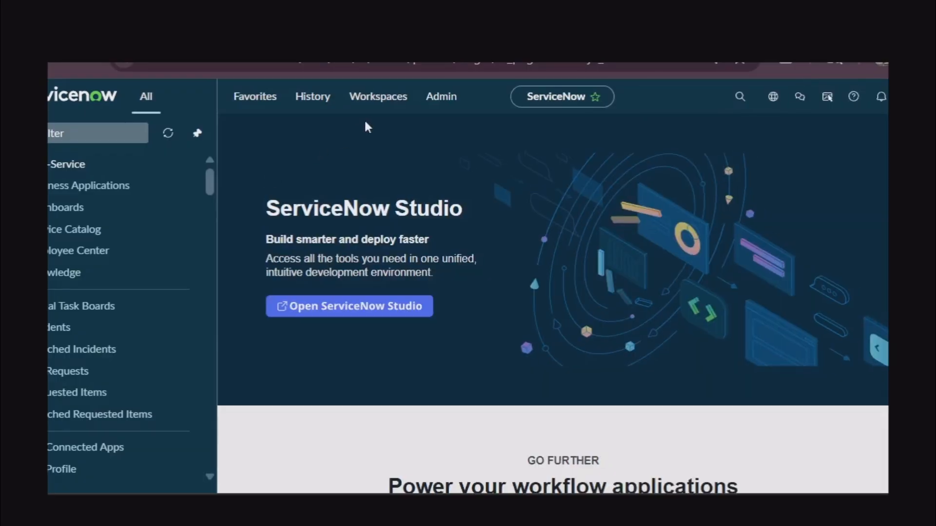
{"action": "left_click", "coordinate": [382, 97]}
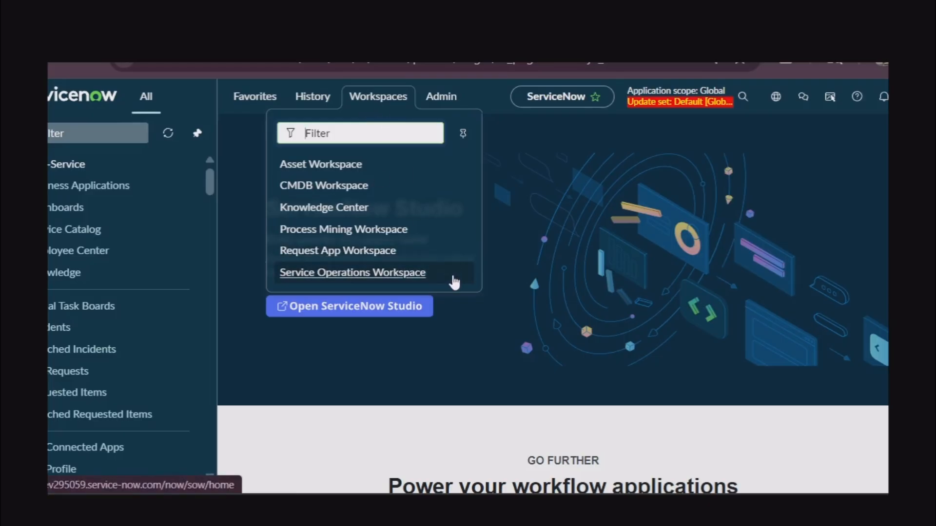
{"action": "left_click", "coordinate": [492, 98]}
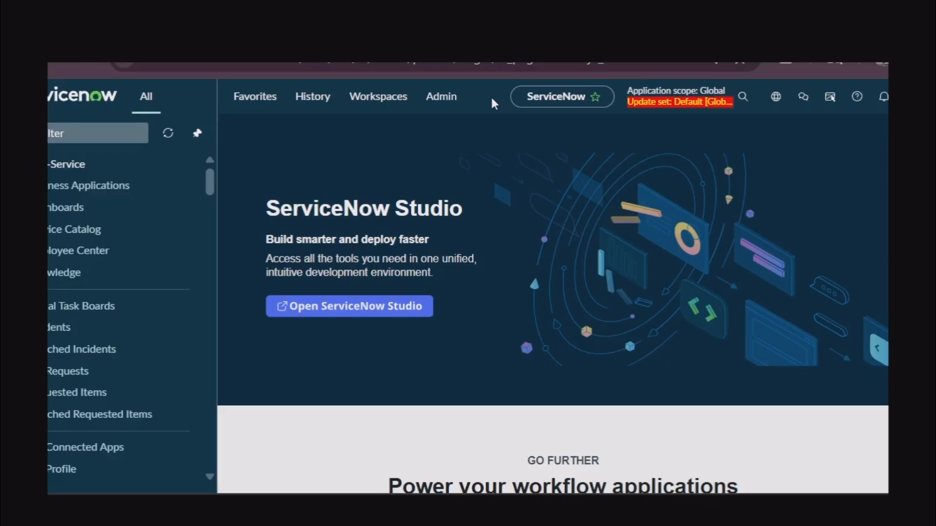
{"action": "left_click", "coordinate": [371, 104]}
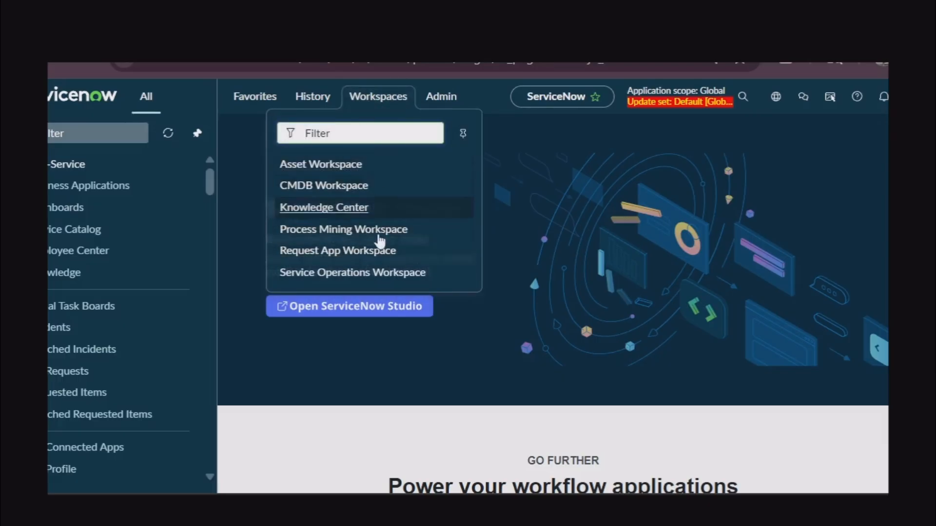